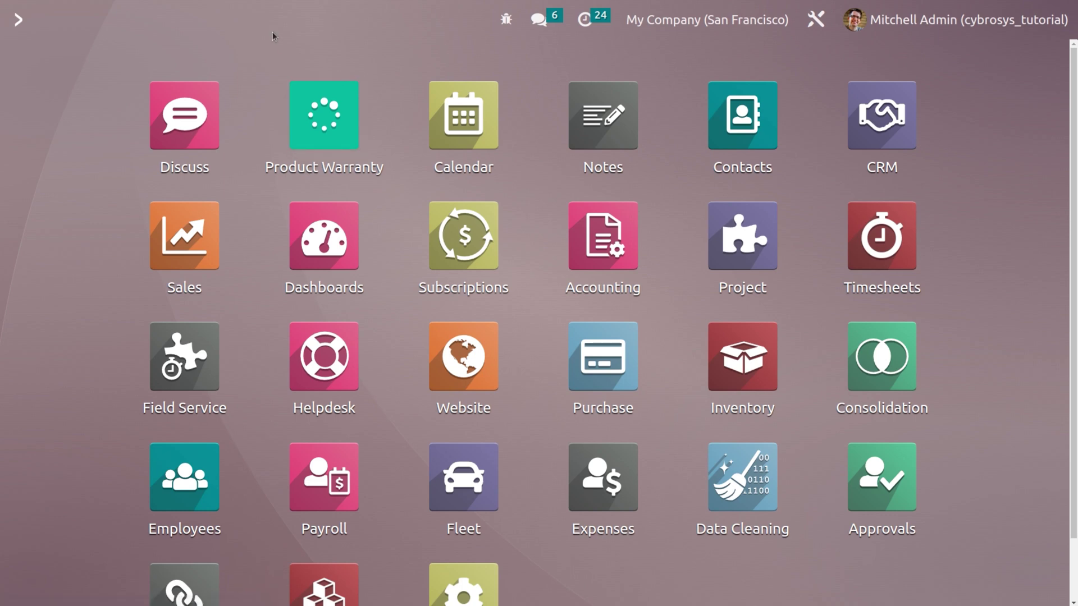
type("crm")
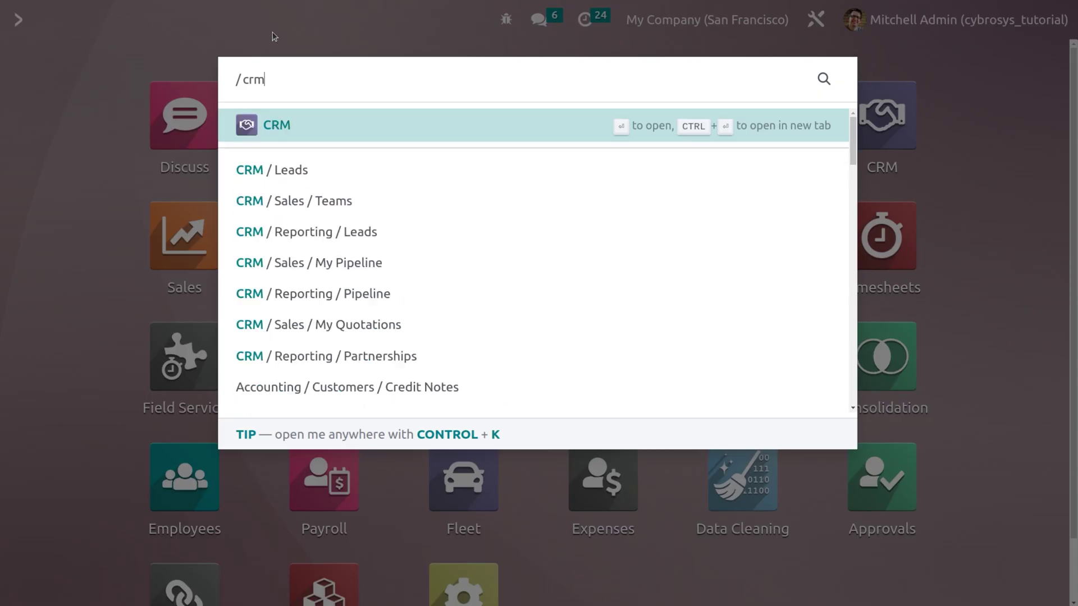
Step: Enter CRM, check the Leads option in Configuration > Settings, then go to the Leads list
key("Return")
left_click(327, 19)
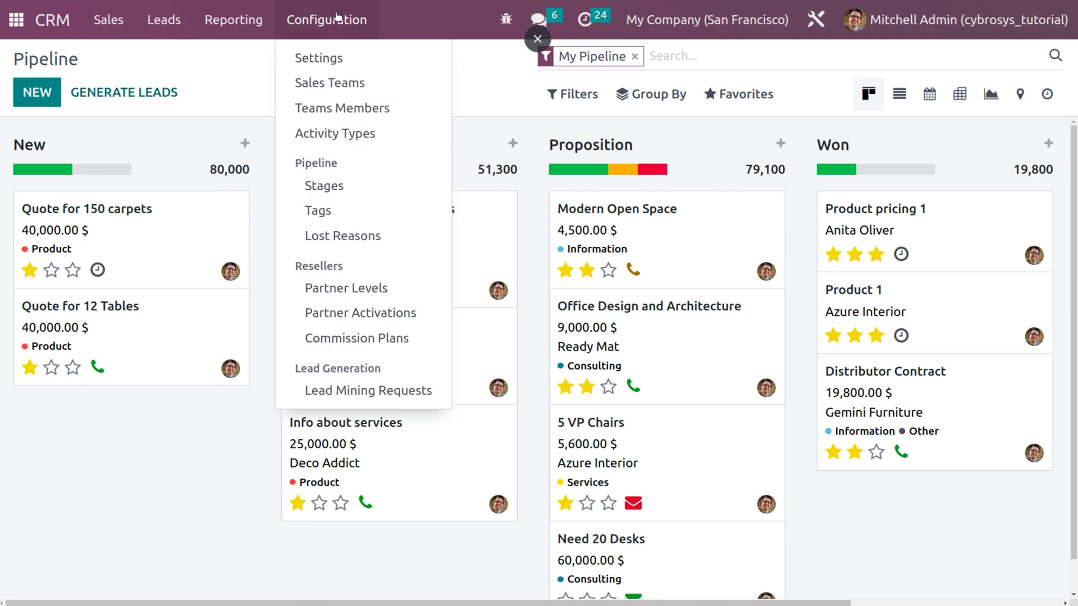
left_click(342, 57)
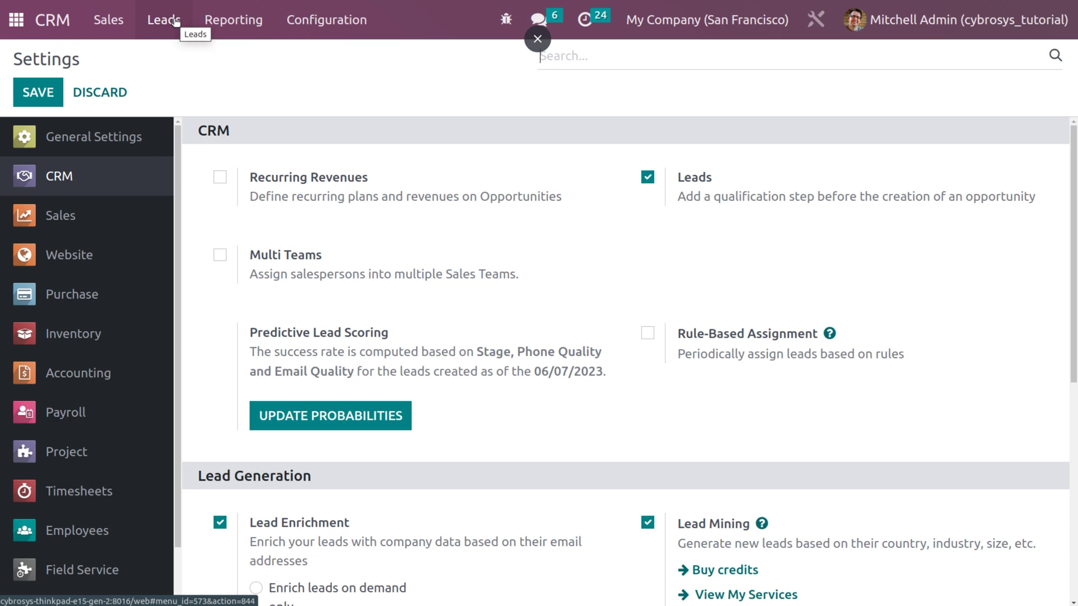
left_click(164, 20)
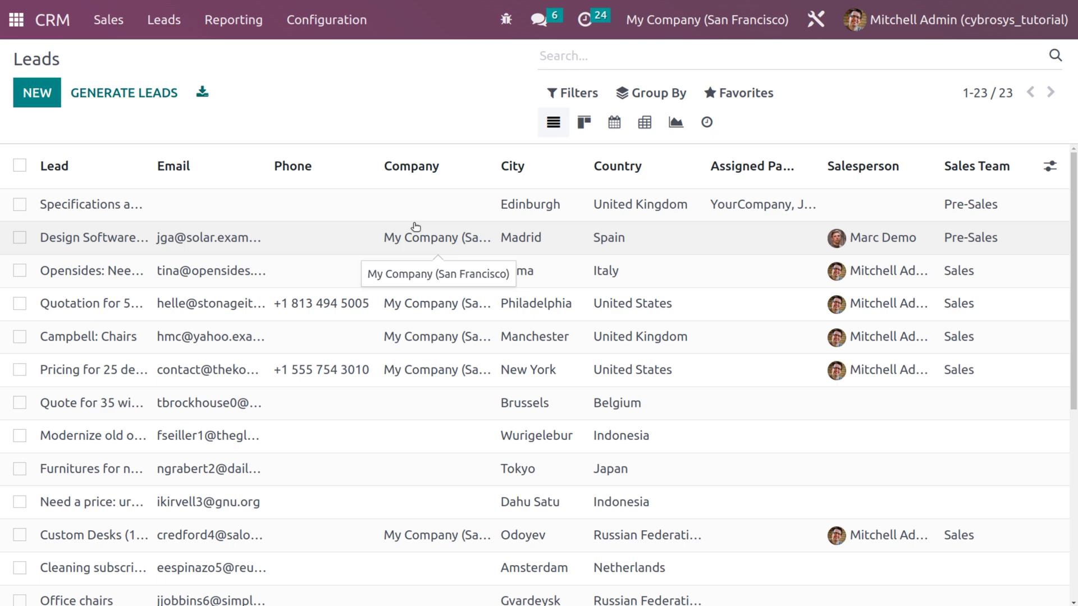
left_click(37, 93)
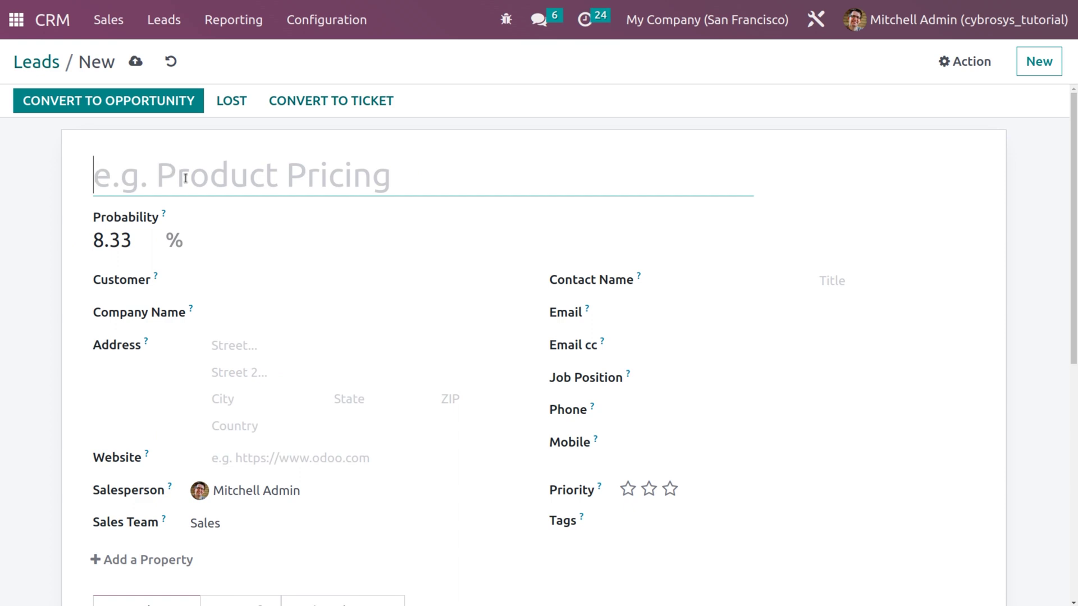
type("customization")
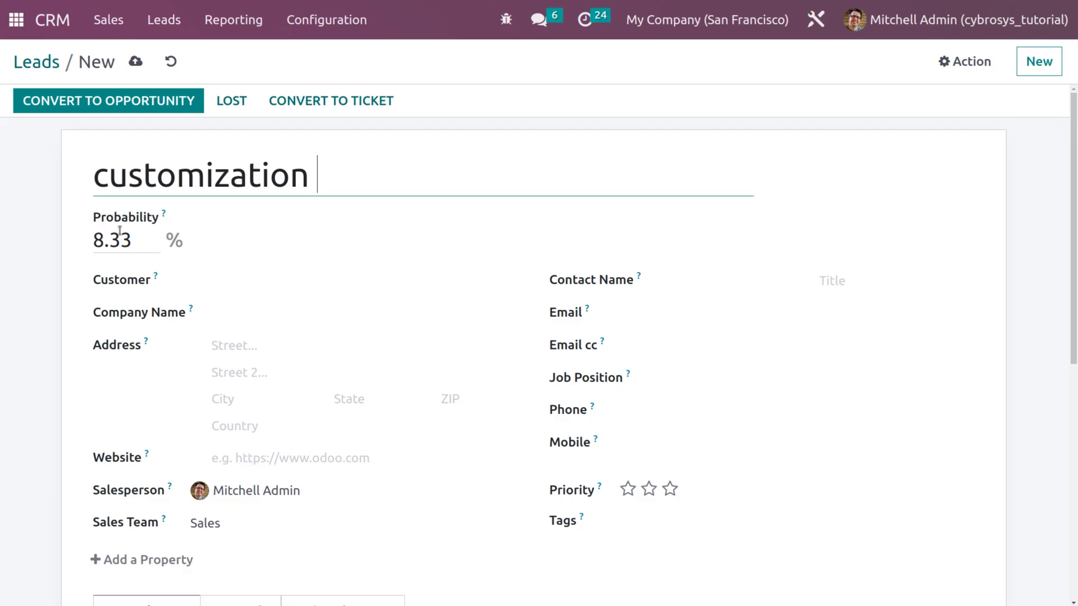
type(" 1")
left_click(93, 241)
type("9")
left_click(272, 273)
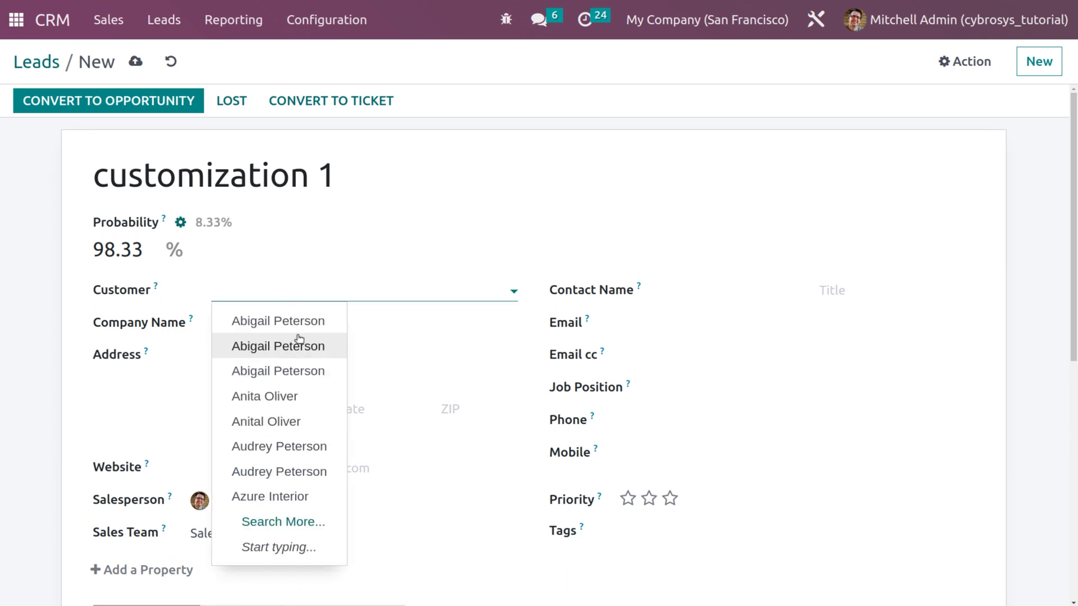
left_click(301, 346)
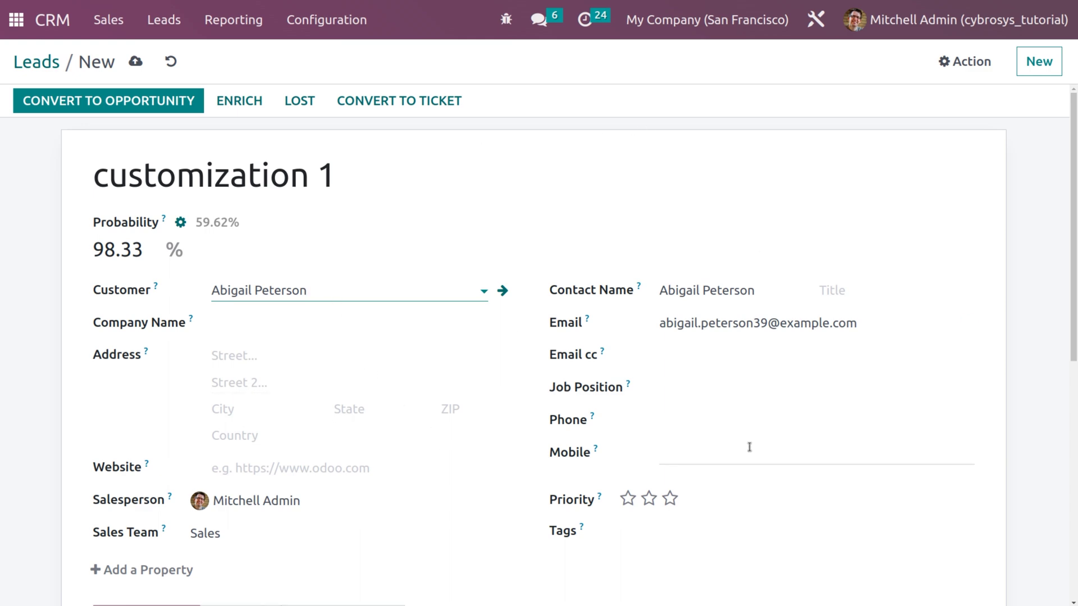
left_click(671, 499)
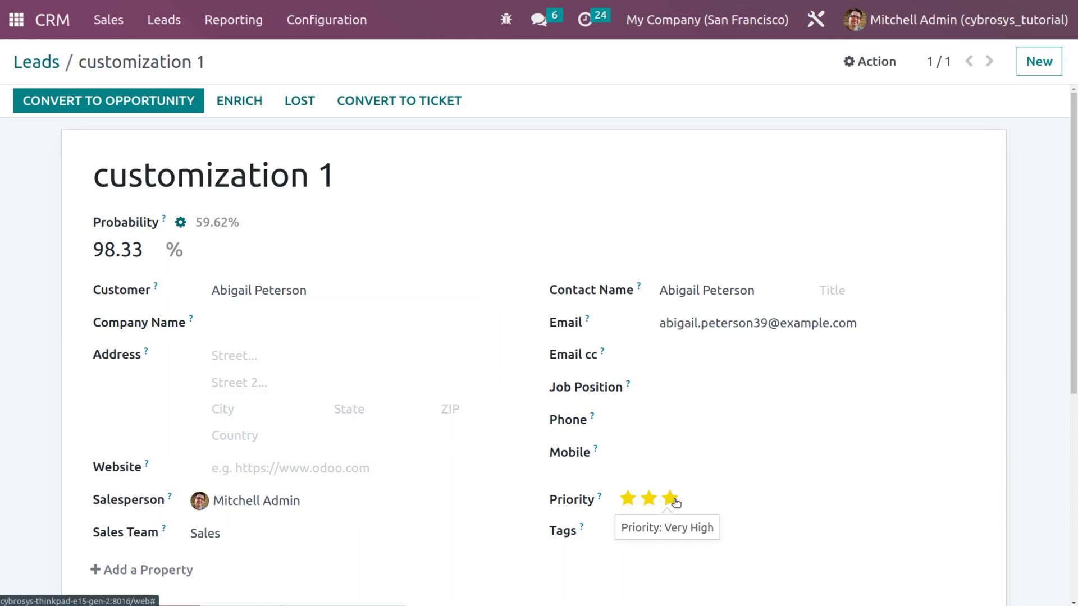
scroll(674, 501, "down", 3)
scroll(673, 501, "down", 1)
scroll(673, 500, "down", 1)
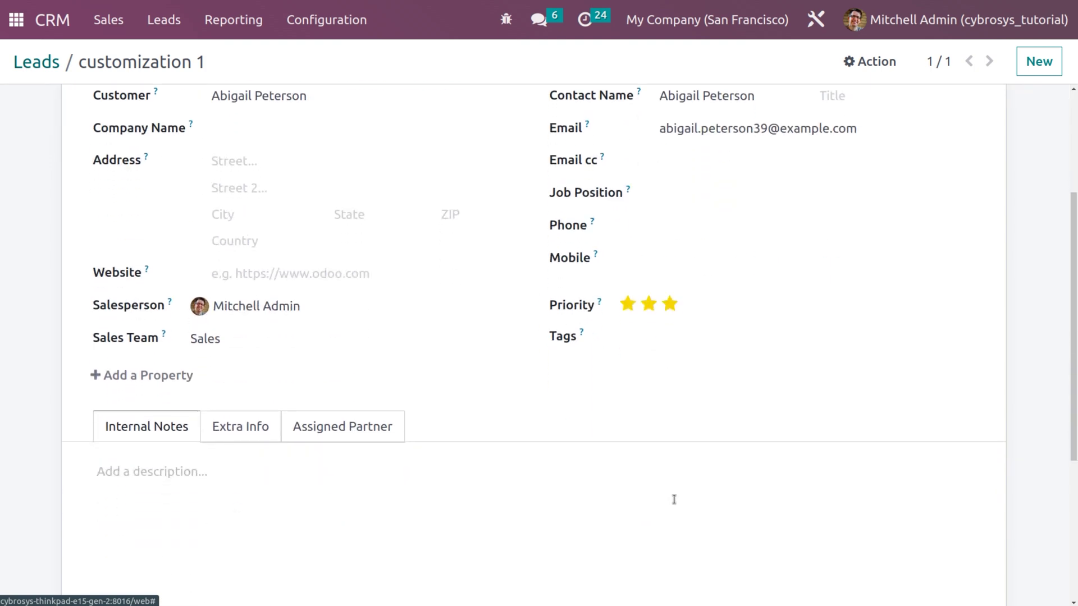
scroll(674, 499, "up", 1)
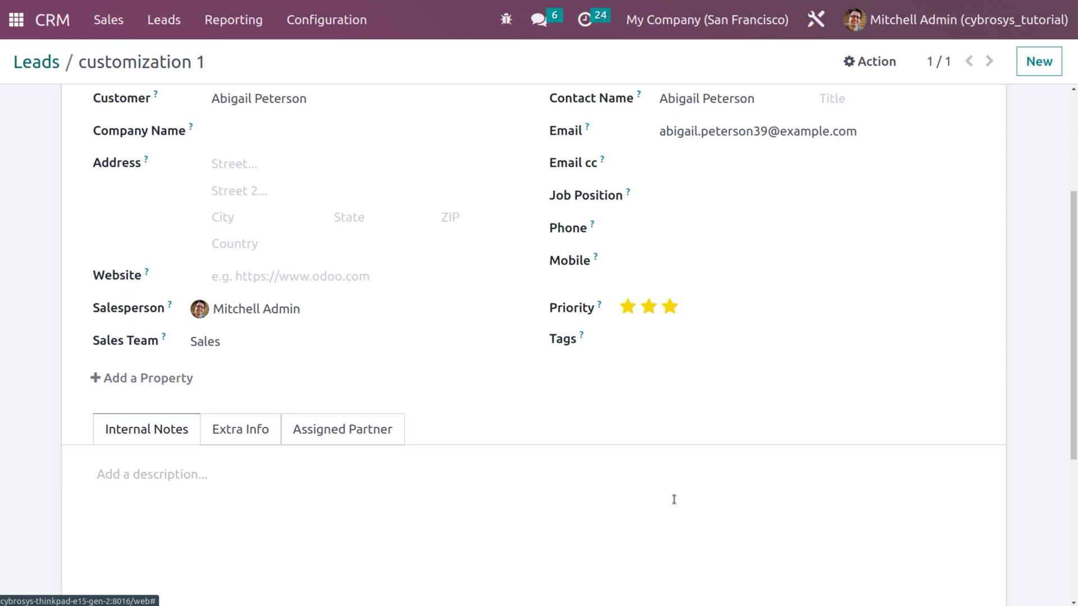
scroll(674, 500, "up", 1)
scroll(674, 500, "up", 5)
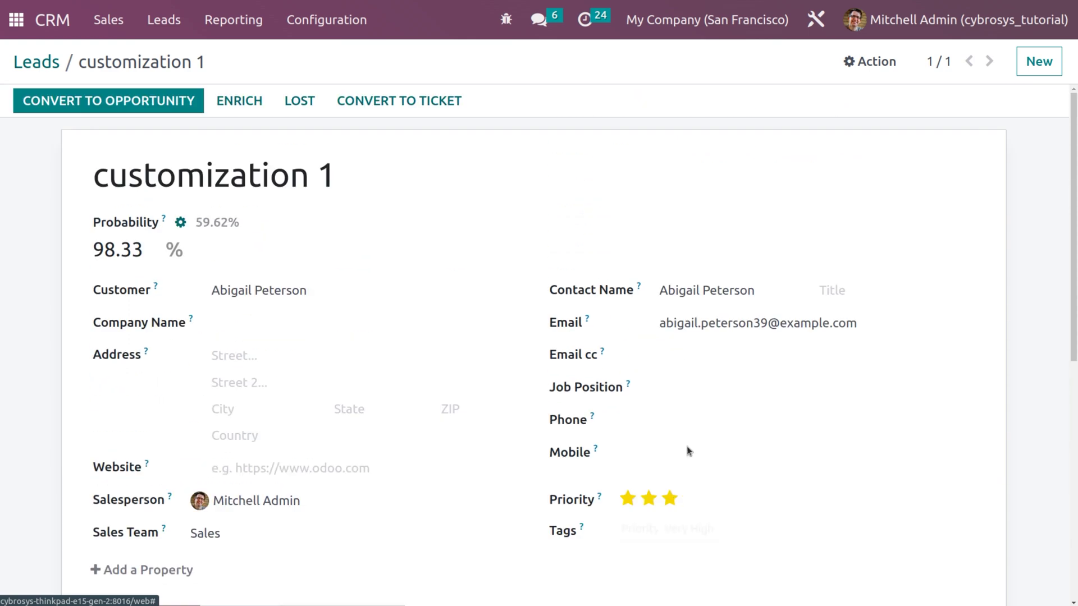
left_click(1040, 61)
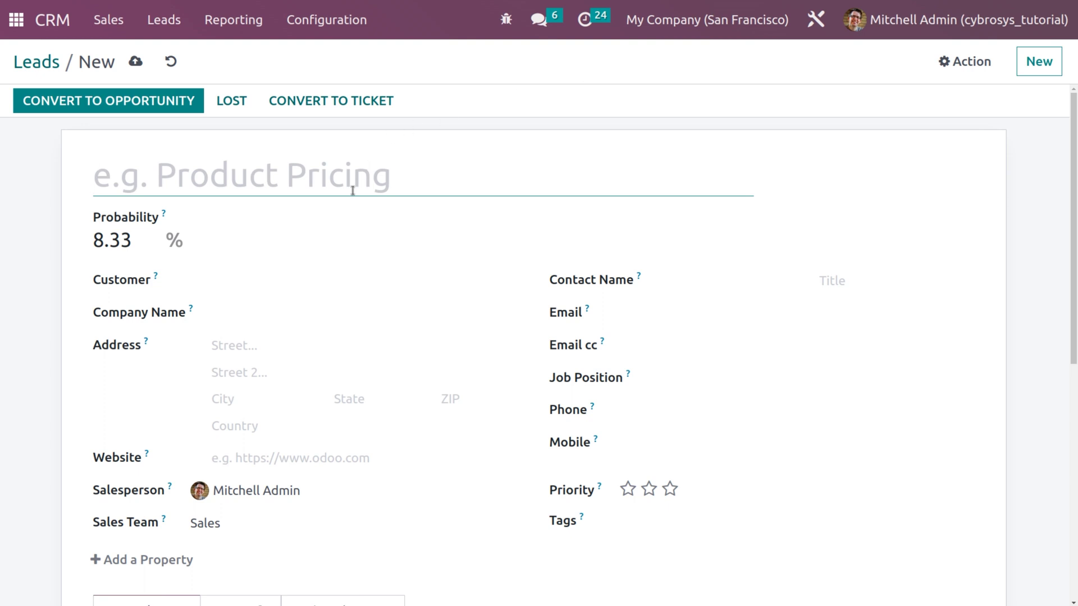
type("customization 2")
left_click(95, 239)
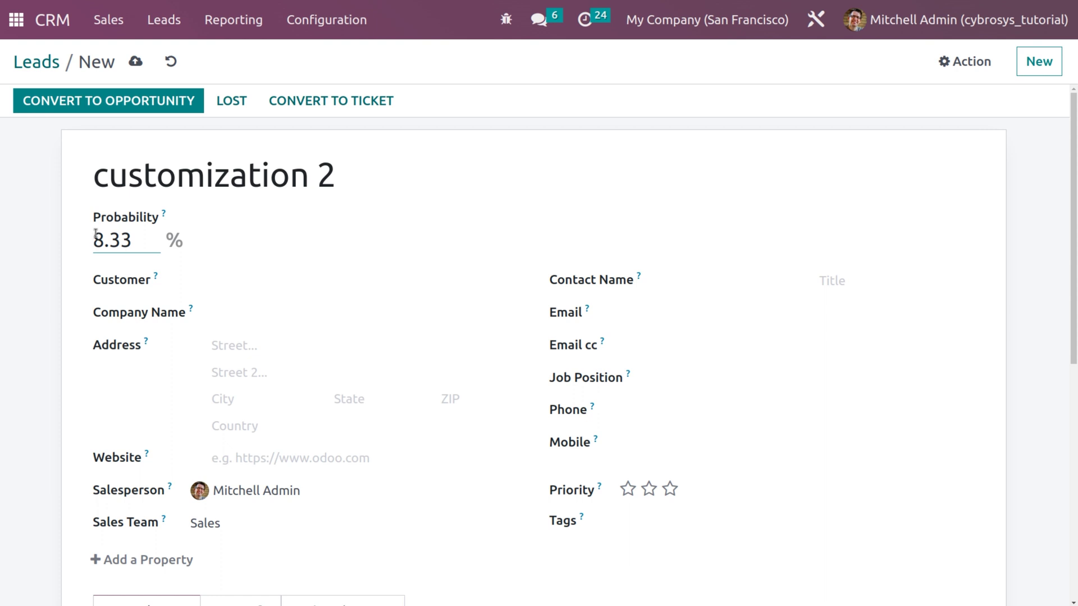
type("9")
left_click(270, 281)
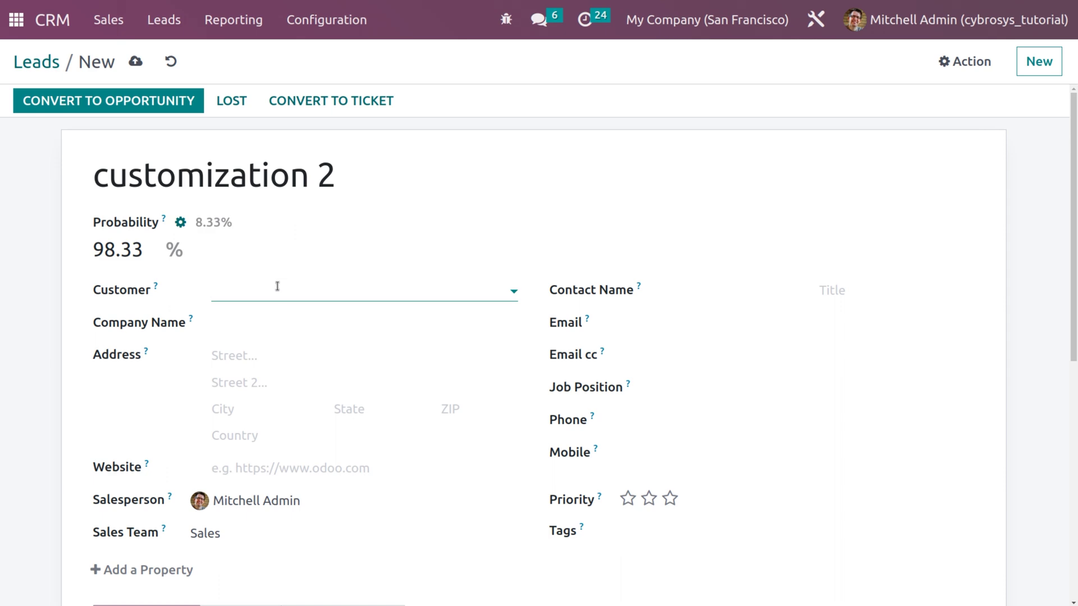
left_click(279, 289)
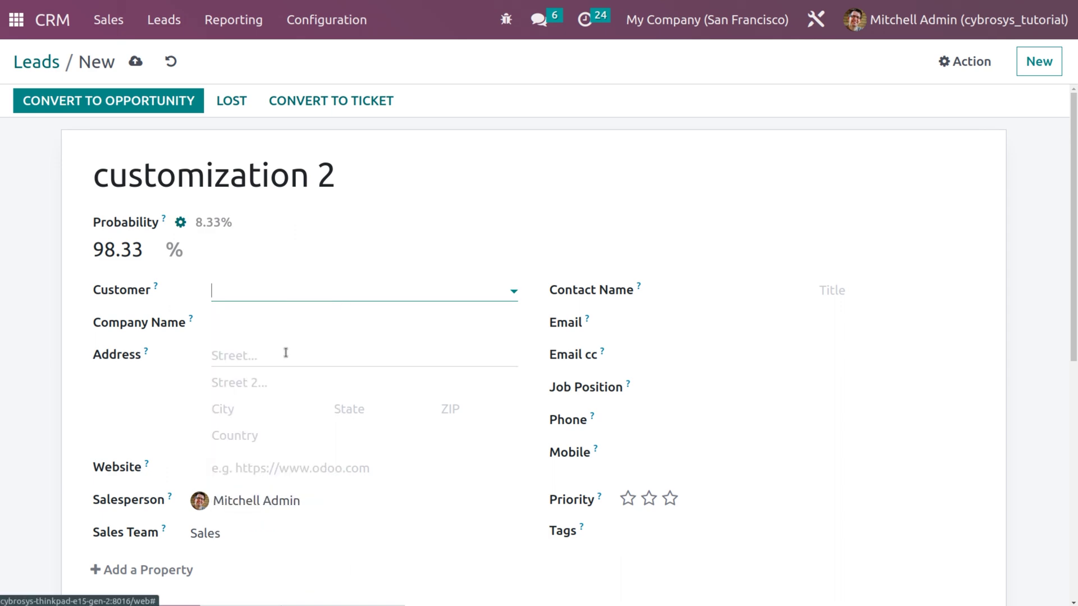
scroll(494, 503, "down", 3)
scroll(493, 503, "down", 2)
scroll(494, 503, "up", 8)
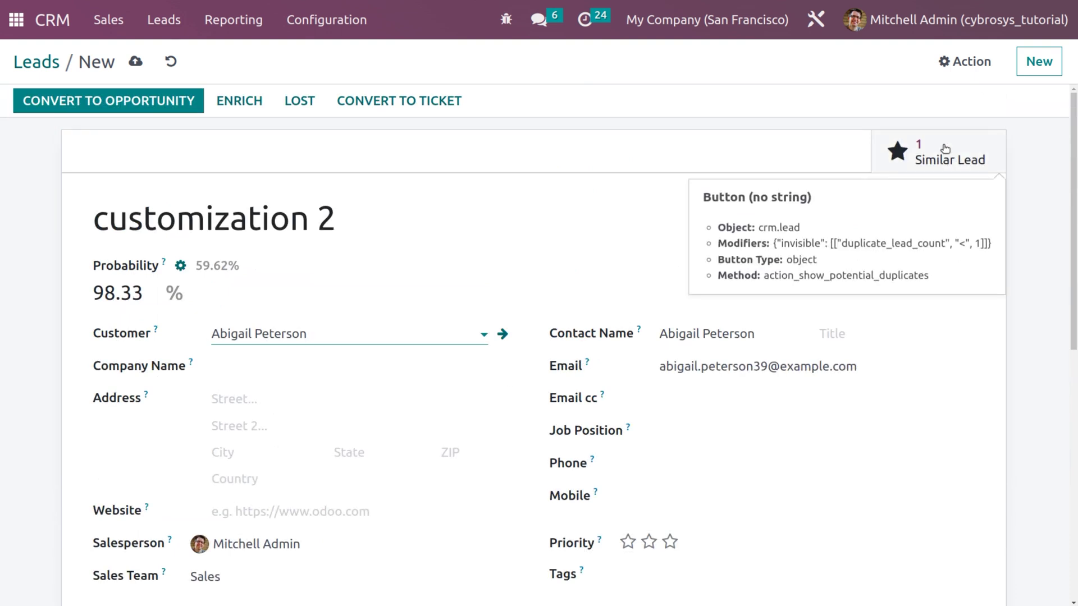
left_click(946, 152)
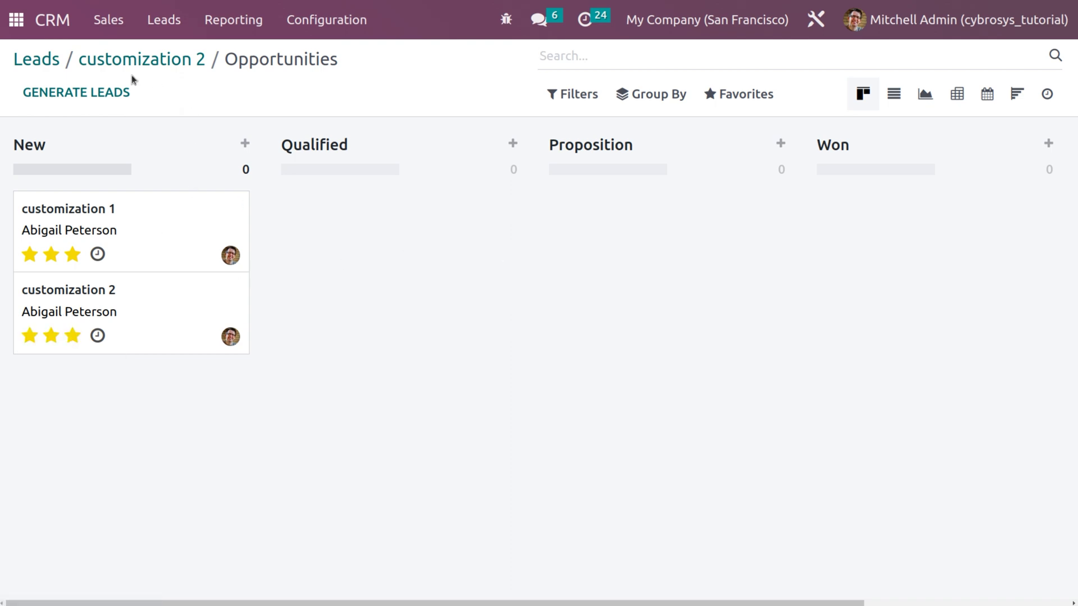
Step: Select 'customization 2' and 'customization 1' in the leads list and choose Merge from Actions
left_click(37, 60)
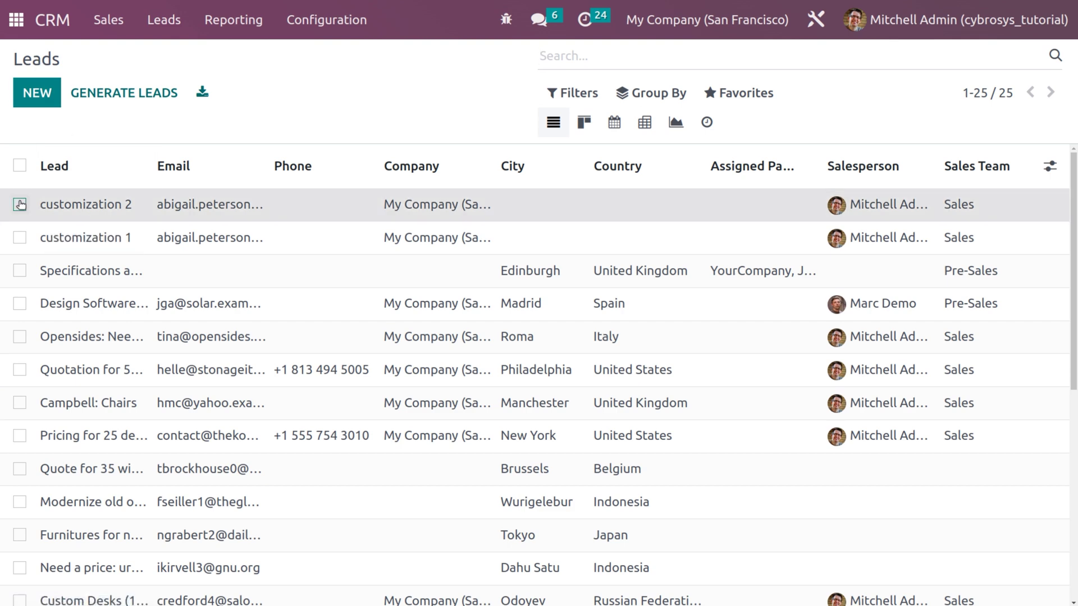
left_click(19, 204)
left_click(19, 237)
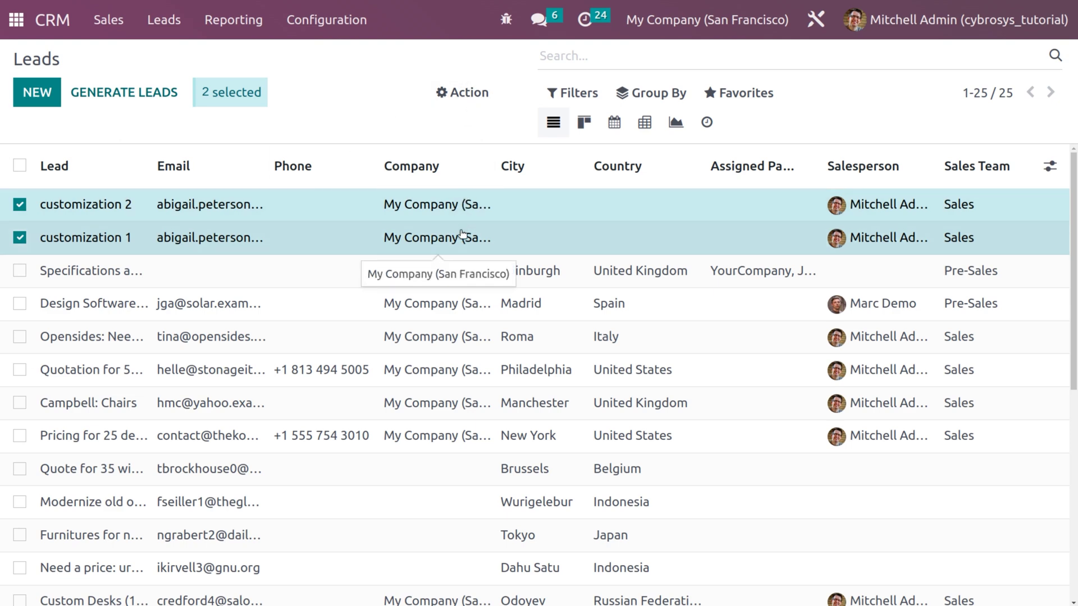
left_click(479, 100)
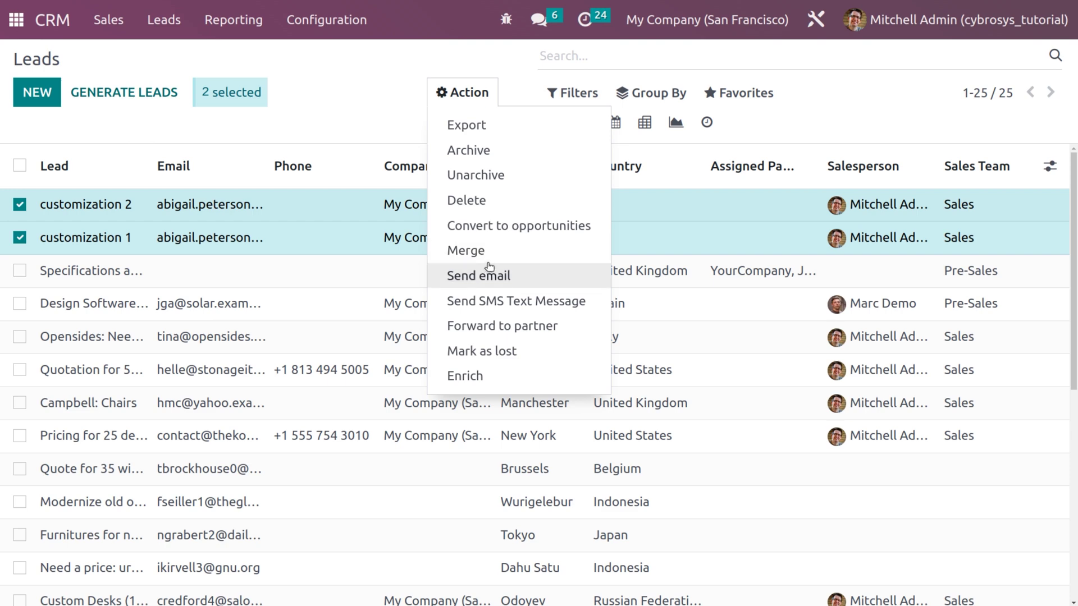
left_click(466, 250)
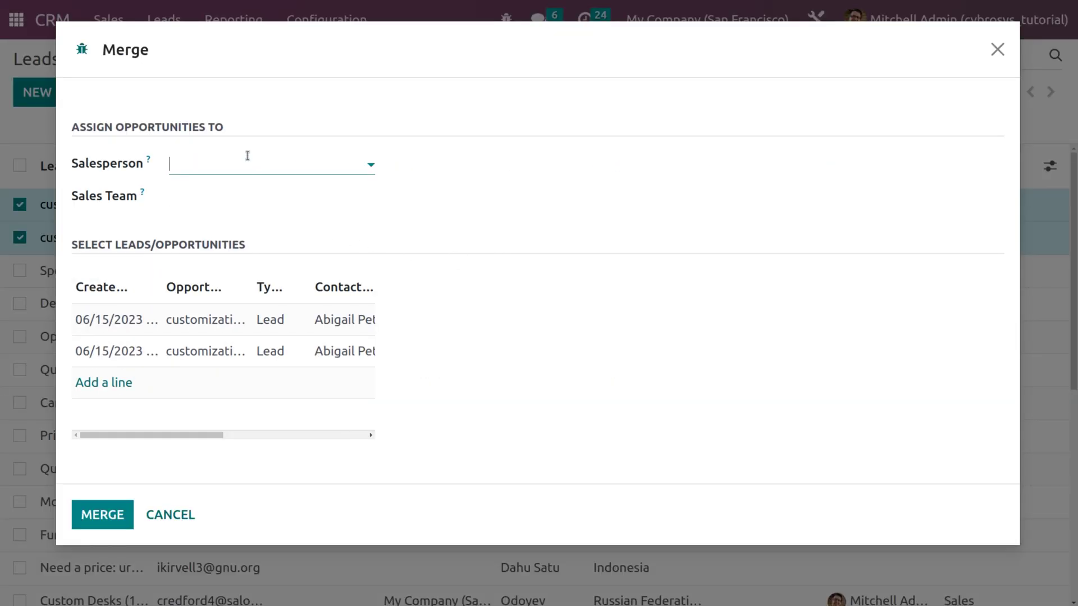
Step: Assign Mitchell Admin as salesperson and merge the two leads into 'customization 1'
left_click(248, 160)
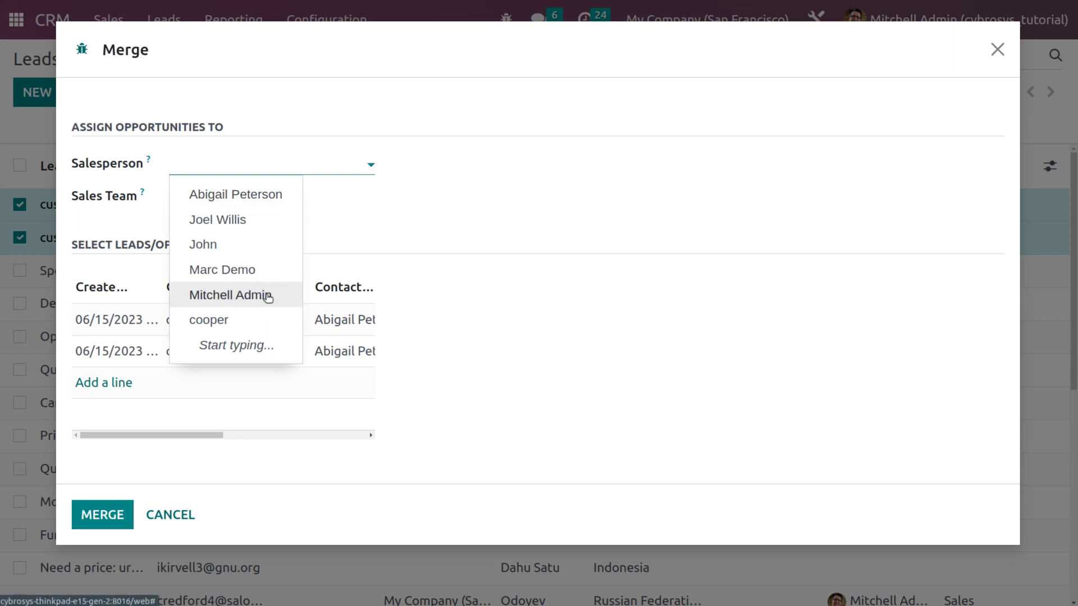
left_click(267, 297)
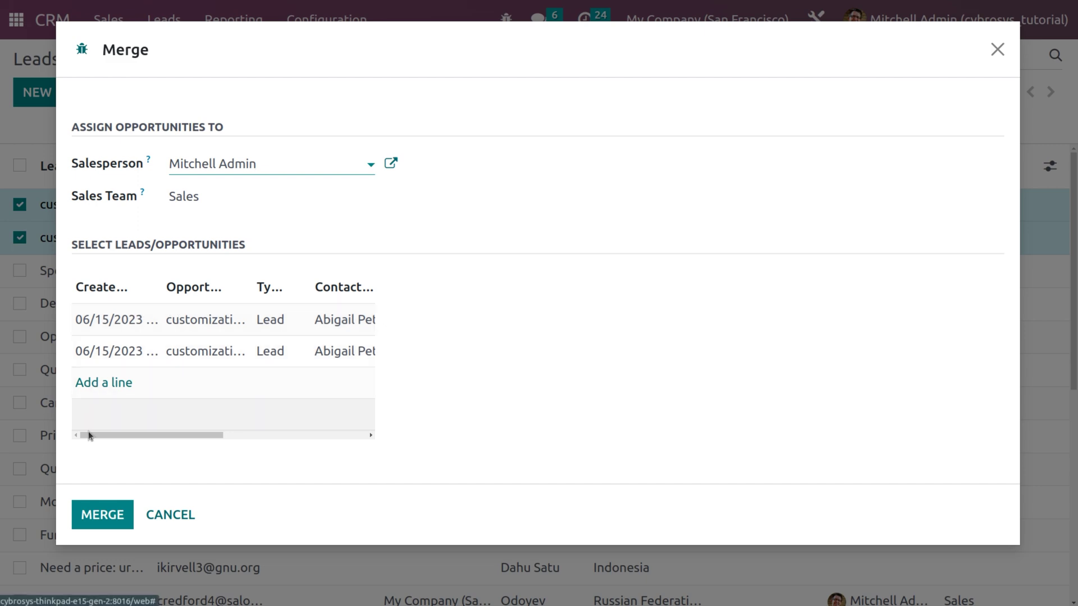
left_click(99, 508)
scroll(311, 372, "down", 3)
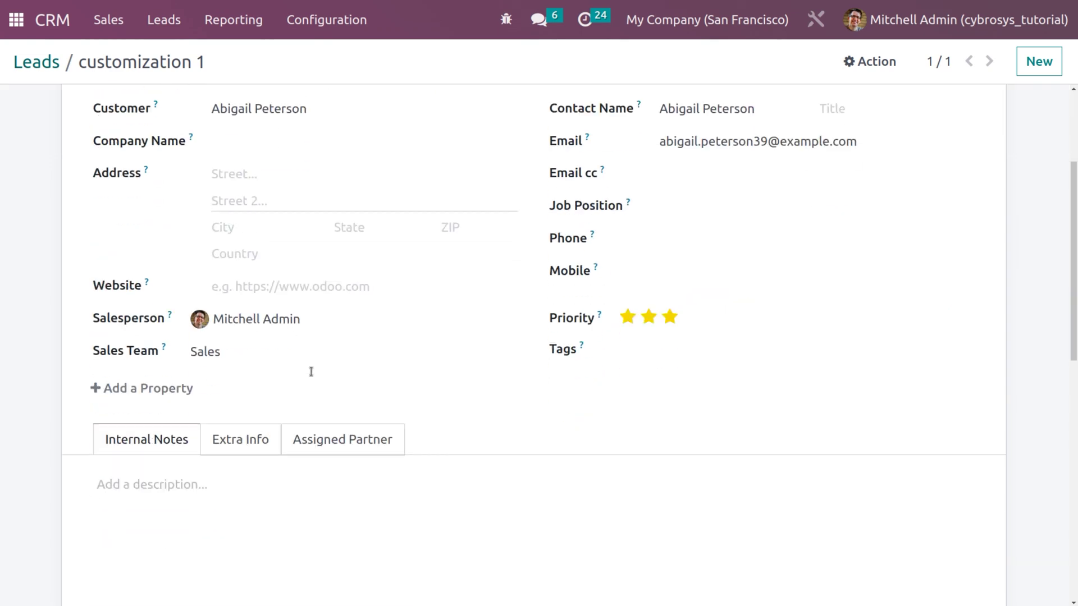
scroll(311, 372, "down", 5)
scroll(311, 372, "down", 1)
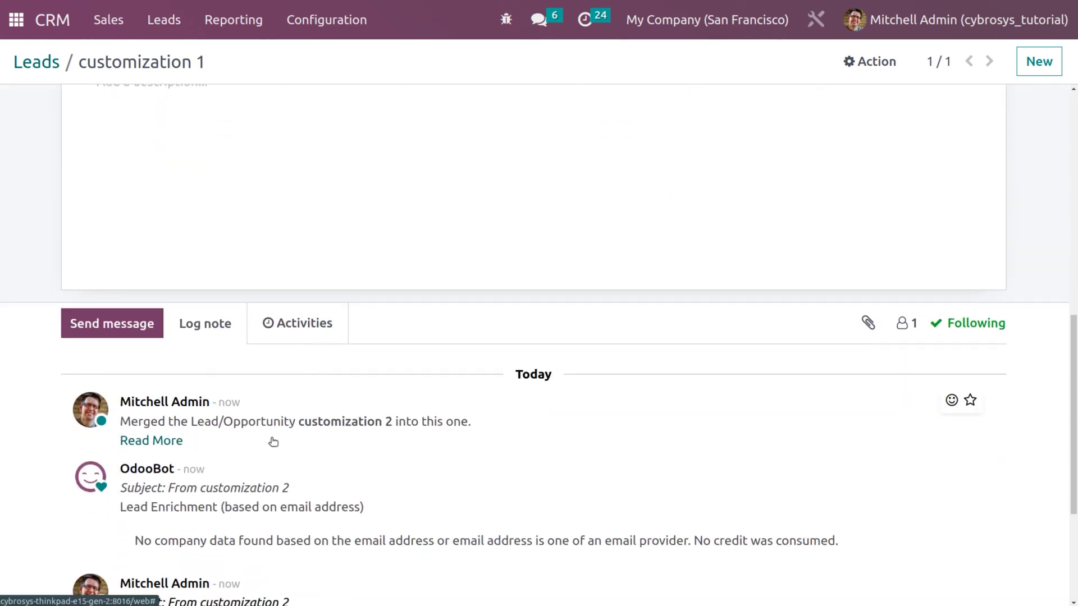
mouse_move(328, 421)
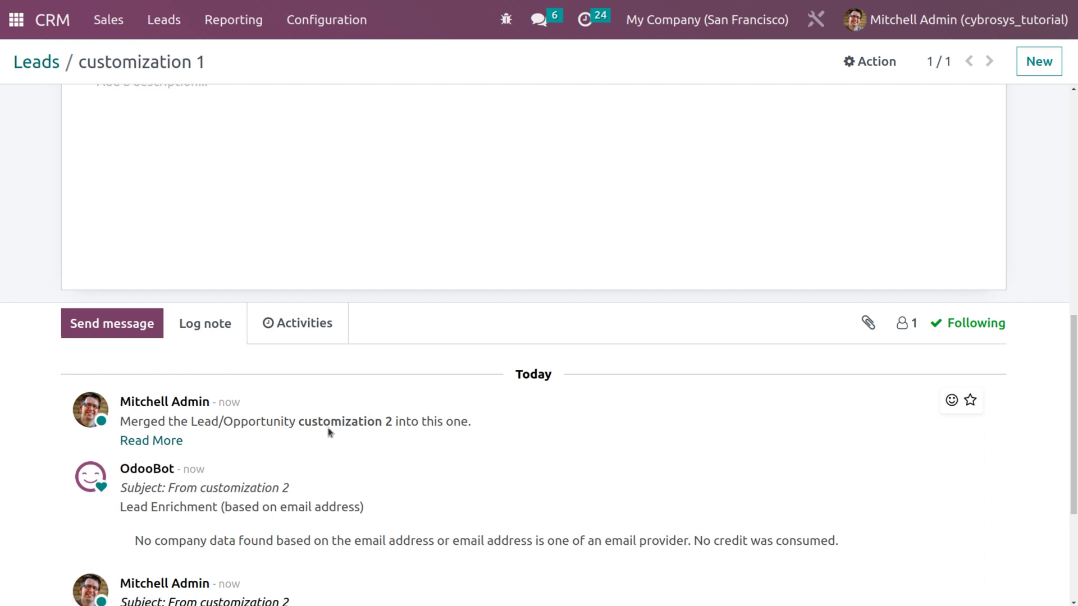
Step: Expand the merge message in the chatter of 'customization 1' to read its full details
left_click(150, 441)
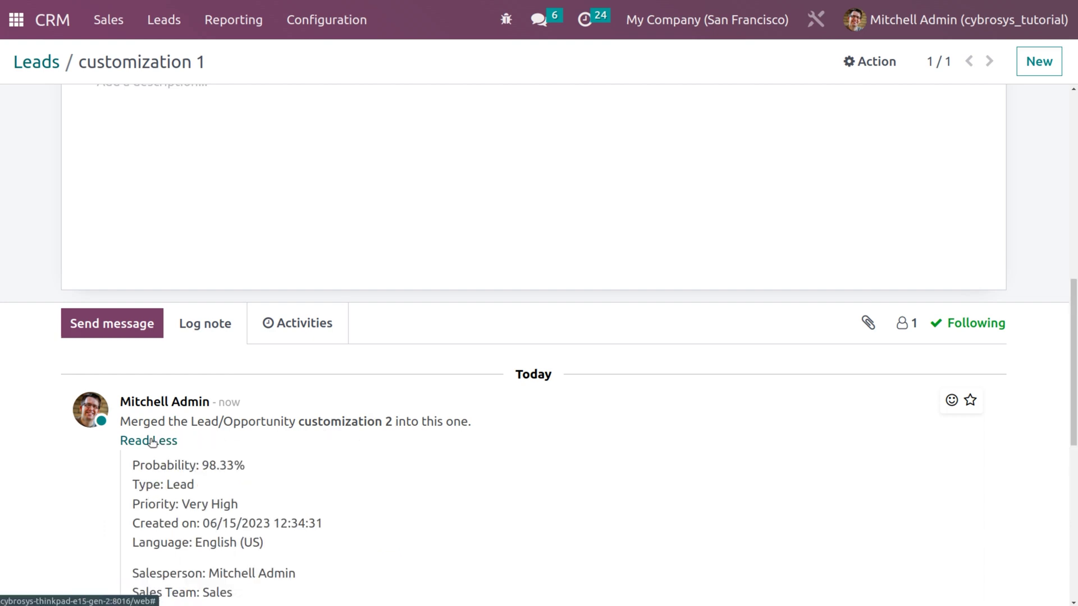
scroll(259, 484, "down", 1)
scroll(260, 484, "down", 3)
scroll(260, 484, "down", 1)
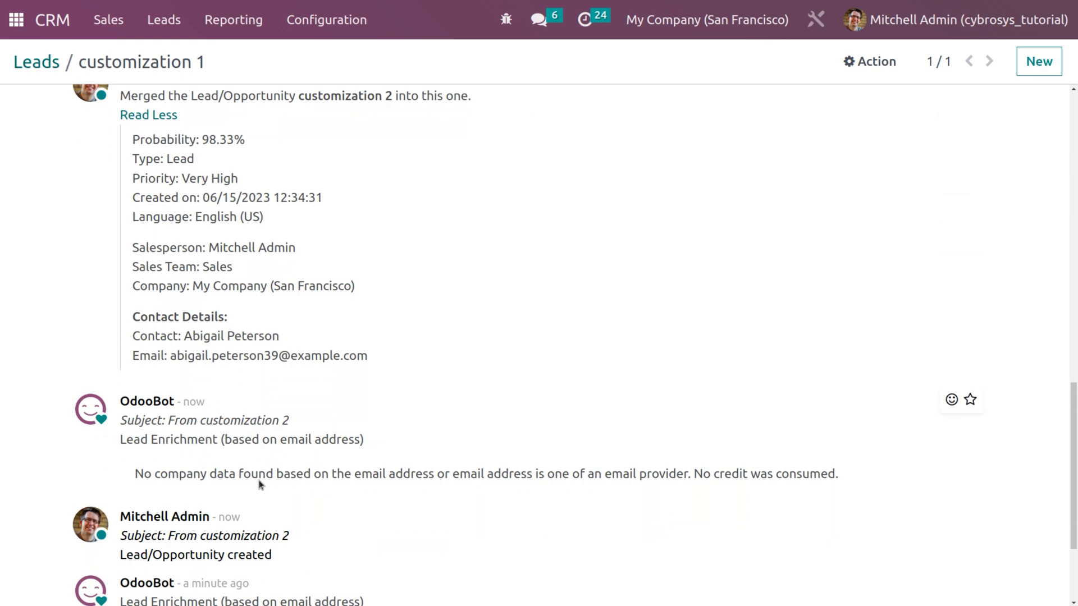
scroll(260, 484, "up", 8)
scroll(259, 484, "up", 5)
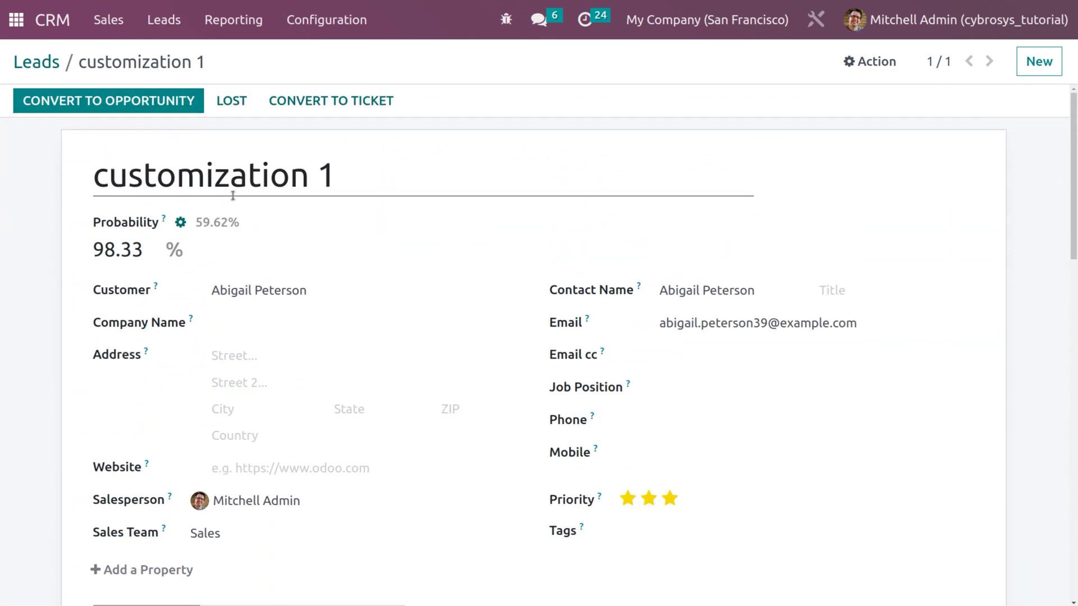
Step: Convert 'customization 1' to an opportunity linked to existing customer Abigail Peterson
left_click(152, 101)
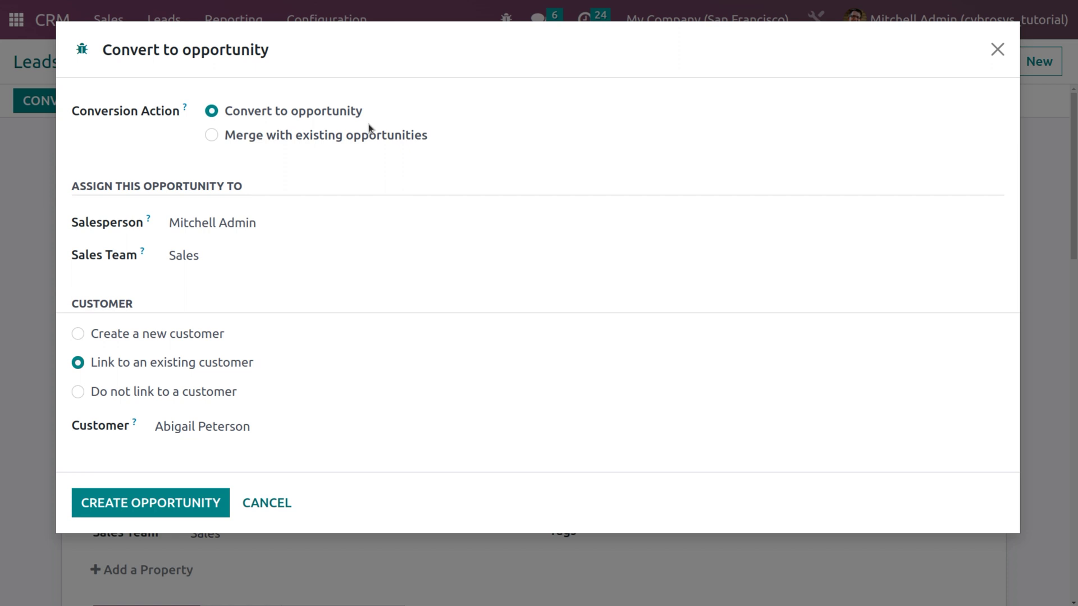
left_click(217, 225)
left_click(143, 510)
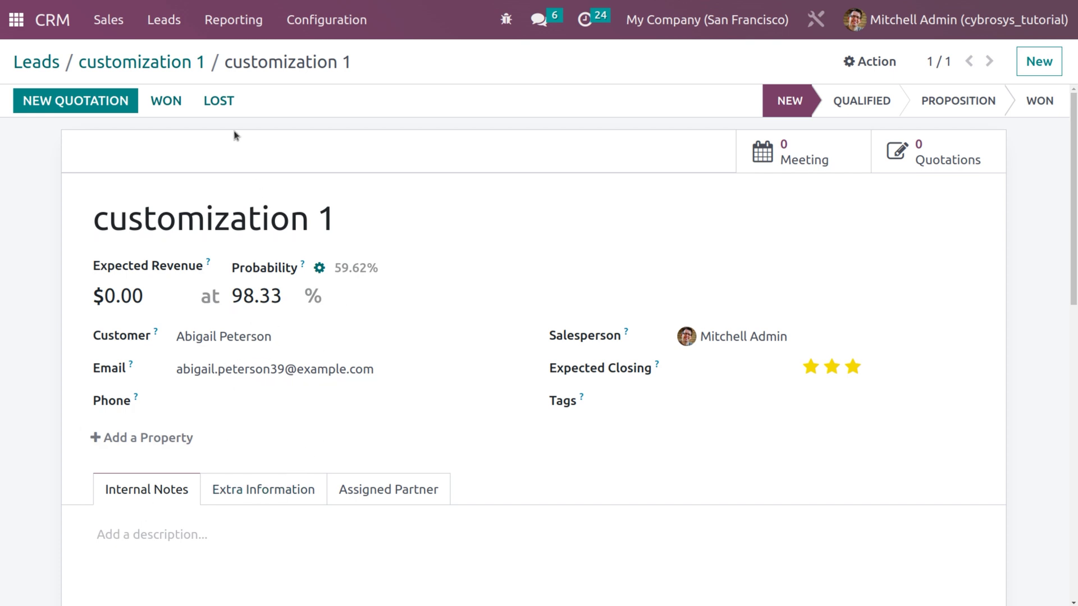
Step: Mark the 'customization 1' opportunity as Won, raising probability to 100%
left_click(166, 101)
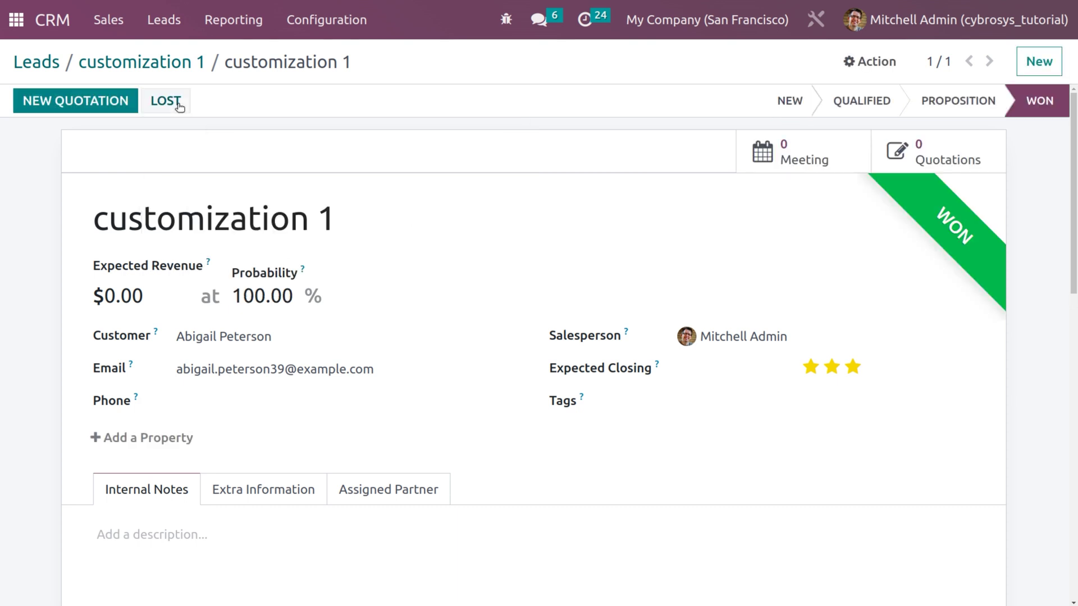